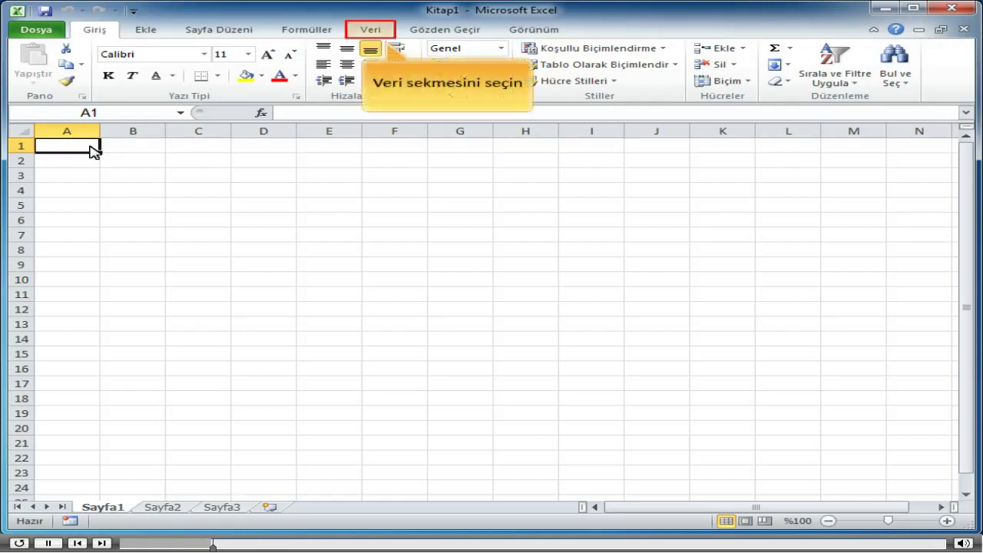
- Open the Metin Dosyası Al dialog from Veri > Dış Veri Al > Metinden
{"action": "left_click", "coordinate": [374, 31]}
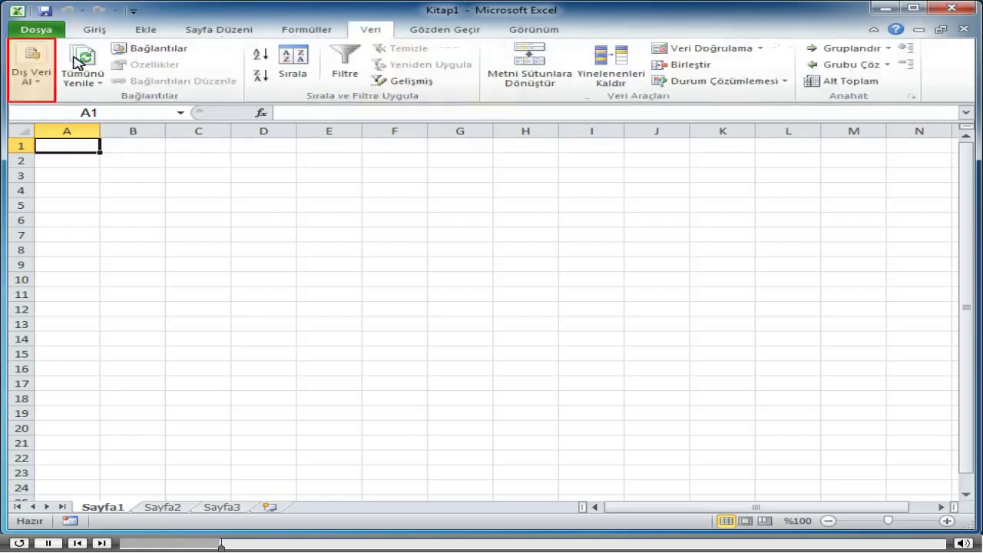
{"action": "left_click", "coordinate": [36, 90]}
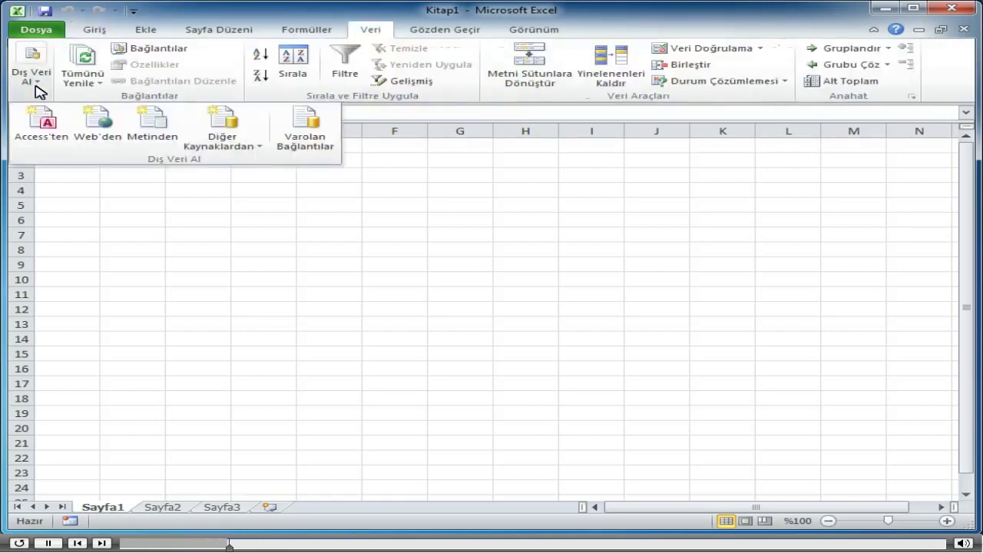
{"action": "left_click", "coordinate": [148, 138]}
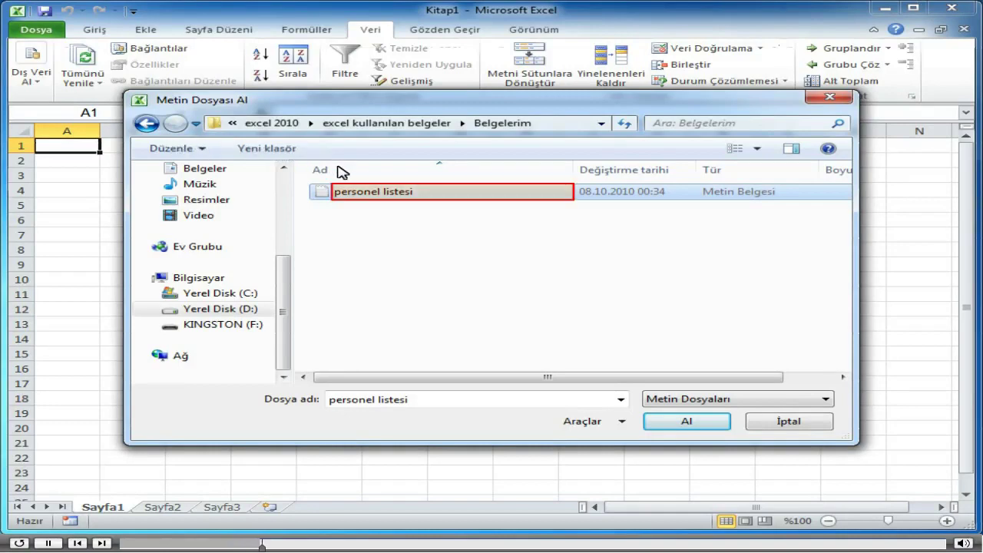
- Load personel listesi into the Text Import Wizard as Delimited data with 1254 Türkçe encoding
{"action": "double_click", "coordinate": [355, 189]}
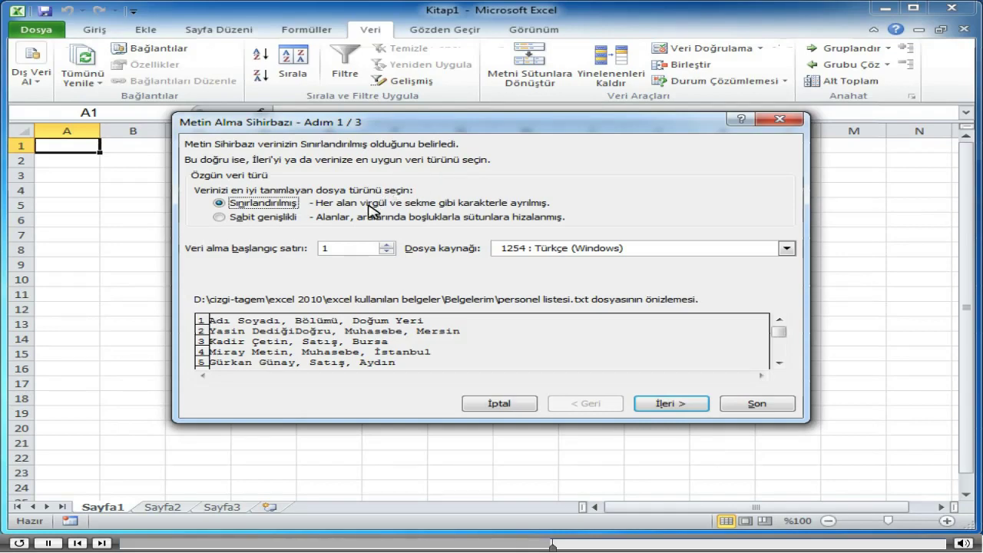
- In wizard step 2, add Virgül (Comma) as a delimiter, splitting the preview into three columns
{"action": "left_click", "coordinate": [695, 407]}
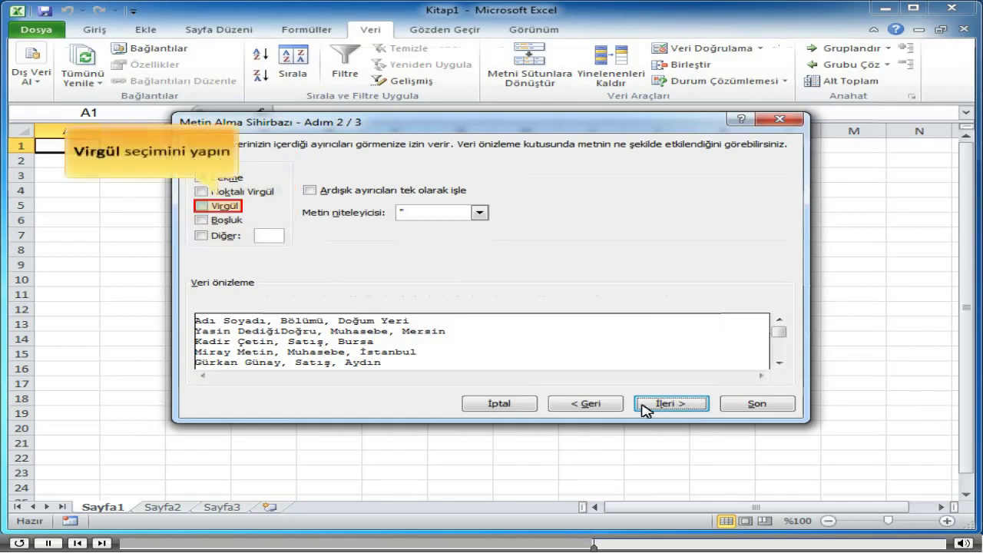
{"action": "left_click", "coordinate": [202, 206]}
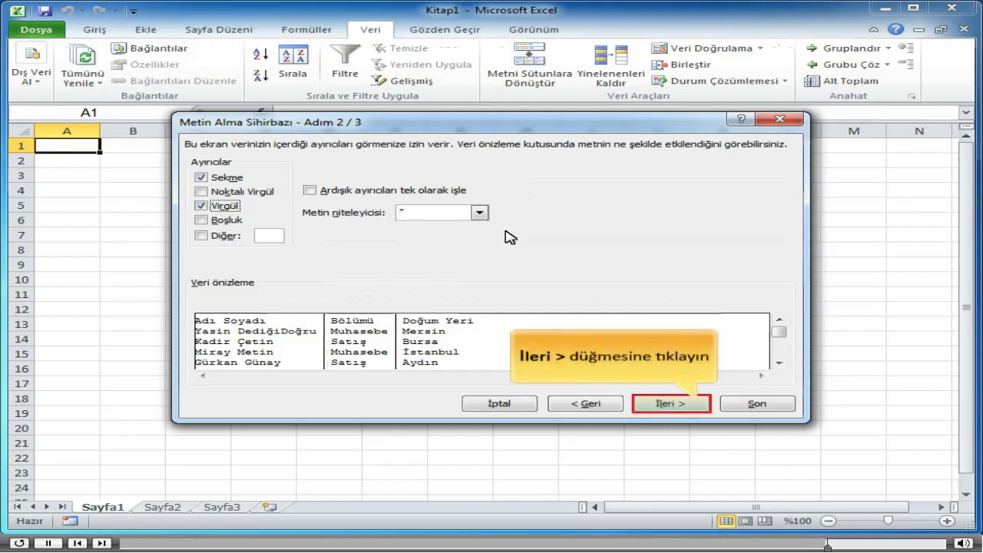
- Complete the wizard and place the personnel data at cell A1 of Sayfa1
{"action": "left_click", "coordinate": [693, 403]}
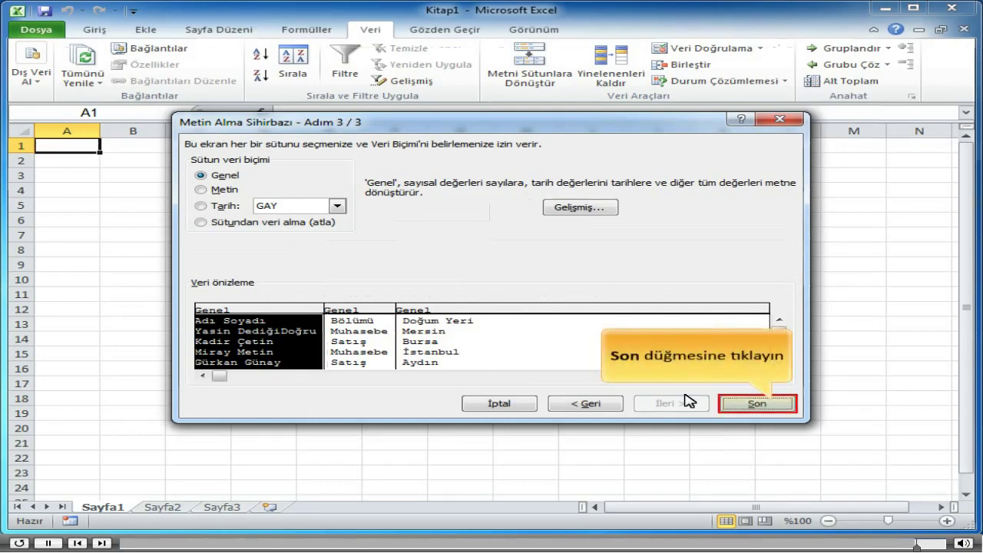
{"action": "left_click", "coordinate": [774, 405]}
{"action": "left_click", "coordinate": [523, 312]}
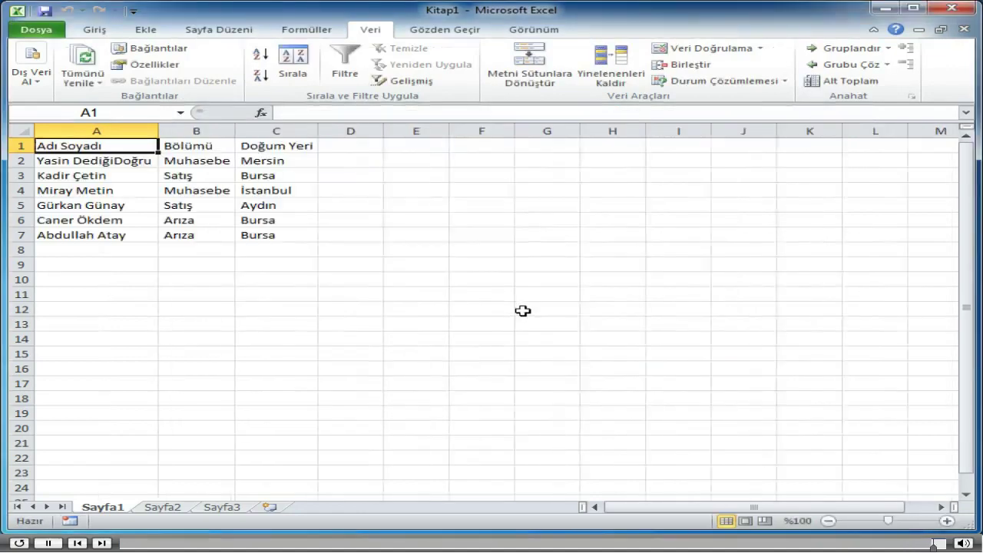